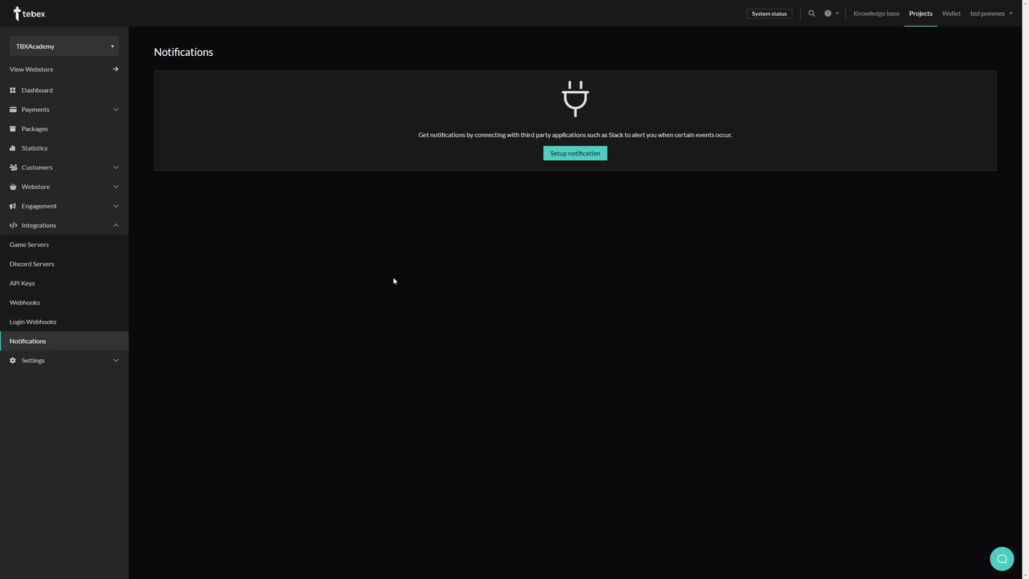
Choose Discord for a new notification and continue to its webhook and event form
click(578, 154)
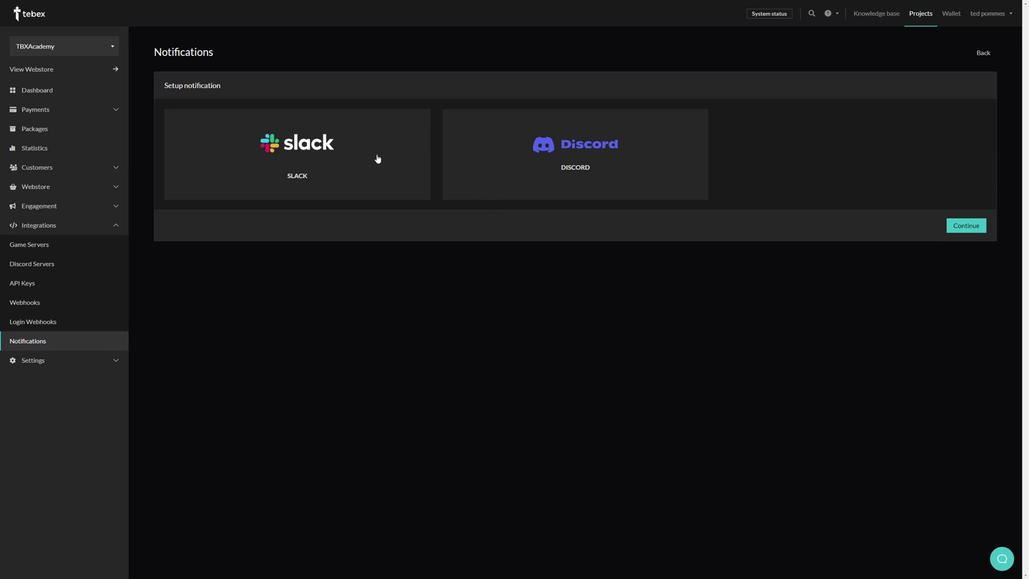
click(656, 165)
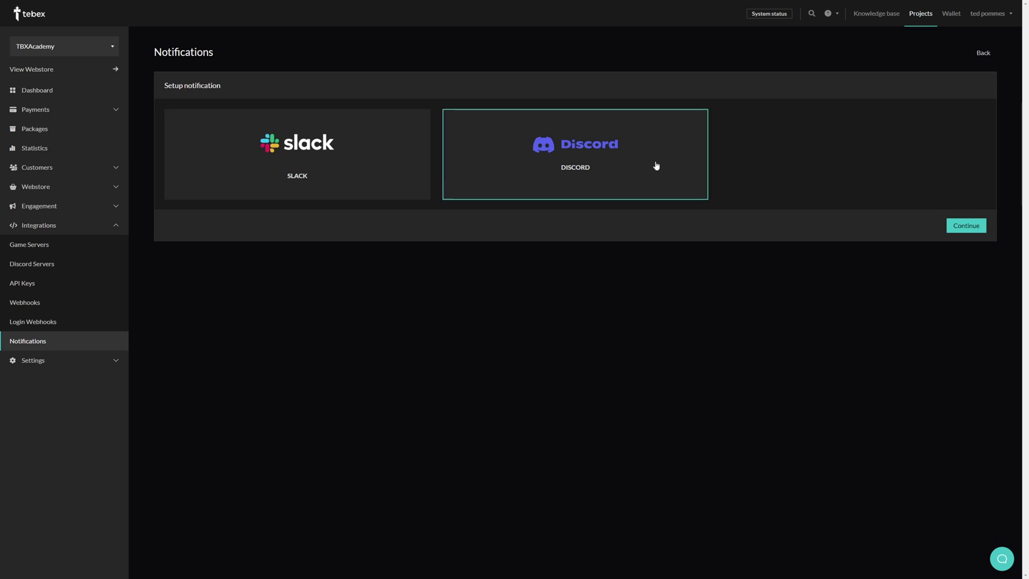
click(960, 227)
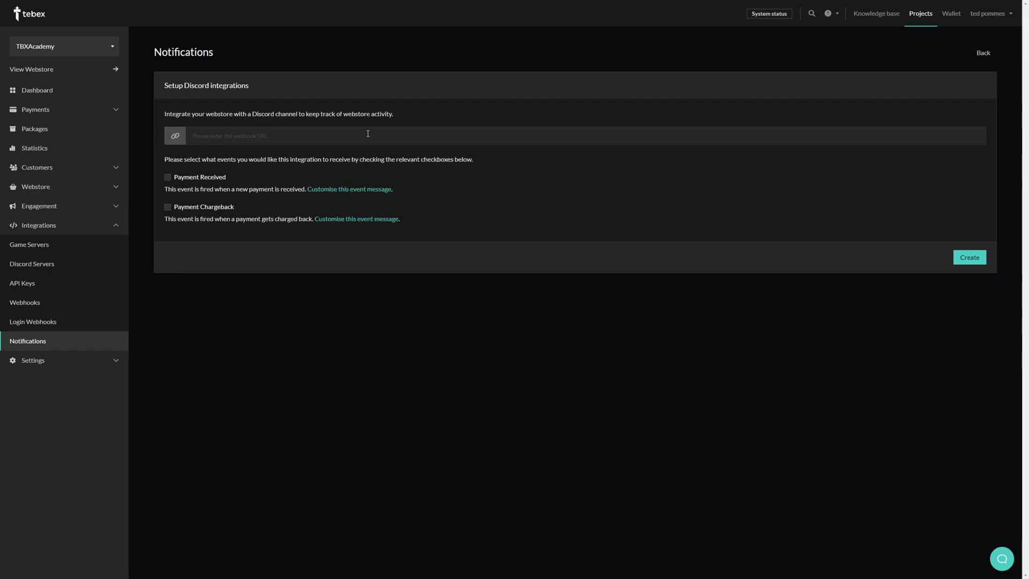
Create a new webhook in the TestTebex server's Integrations settings
key(alt+Tab)
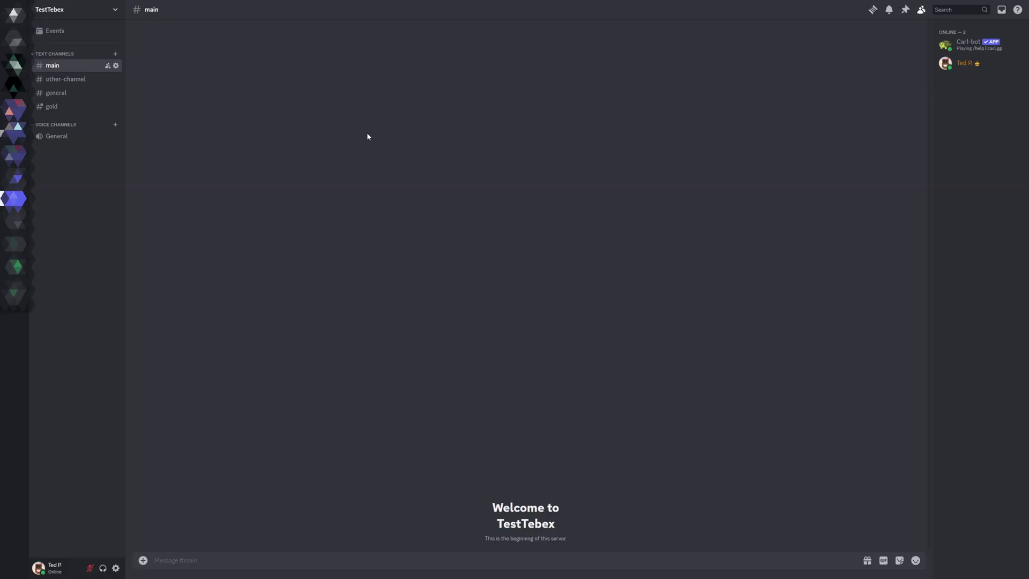
click(107, 9)
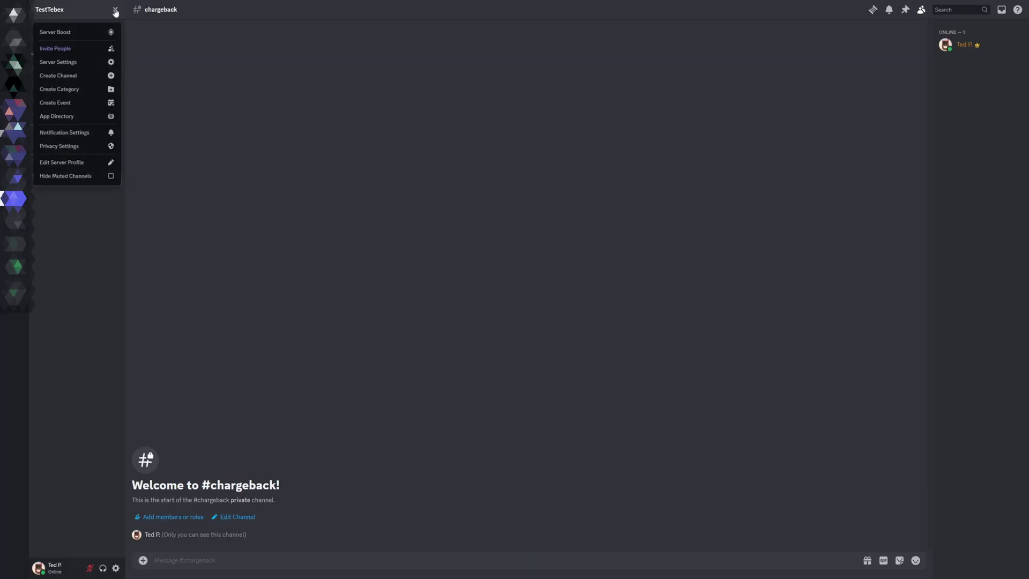
click(94, 61)
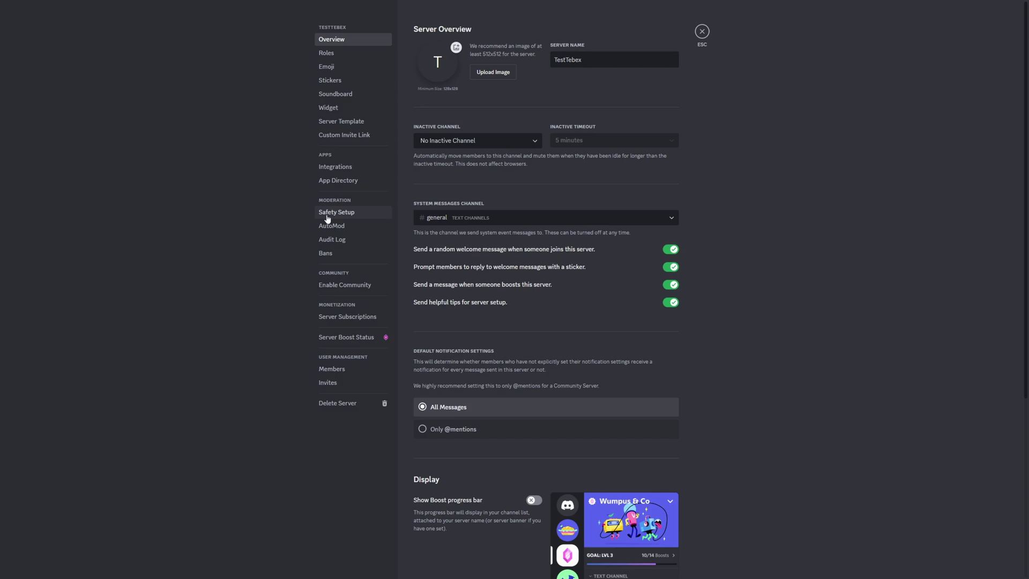
click(333, 168)
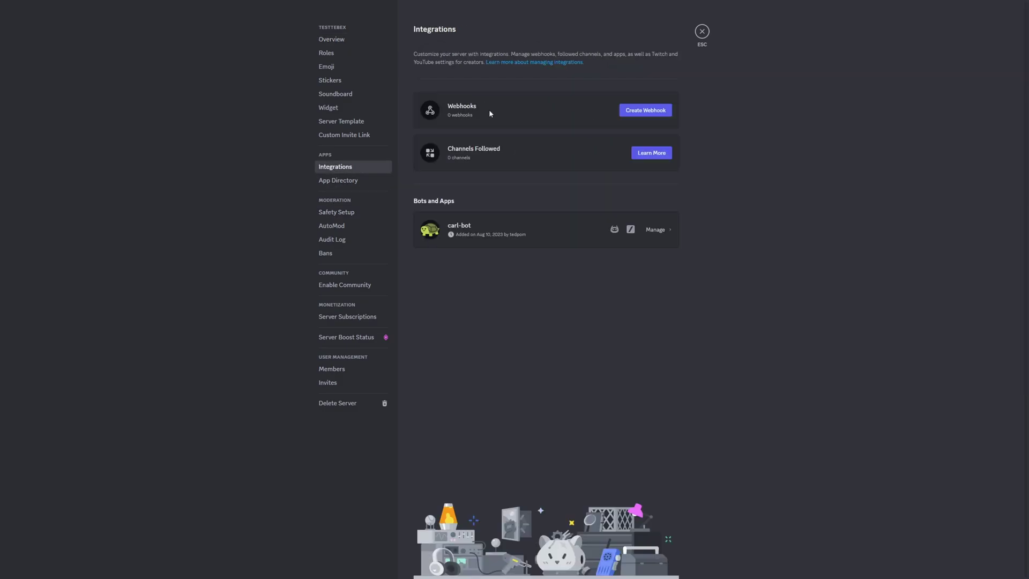
click(637, 109)
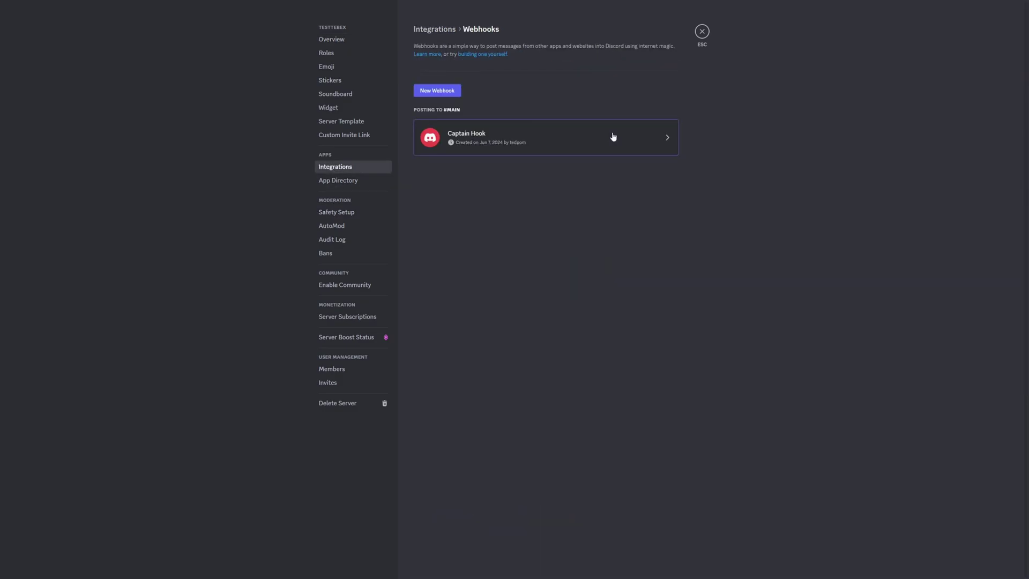
Rename the webhook TebexPurchase, point it at #purchases, save, and copy its URL
click(552, 138)
triple_click(510, 183)
text(TebexPurchase)
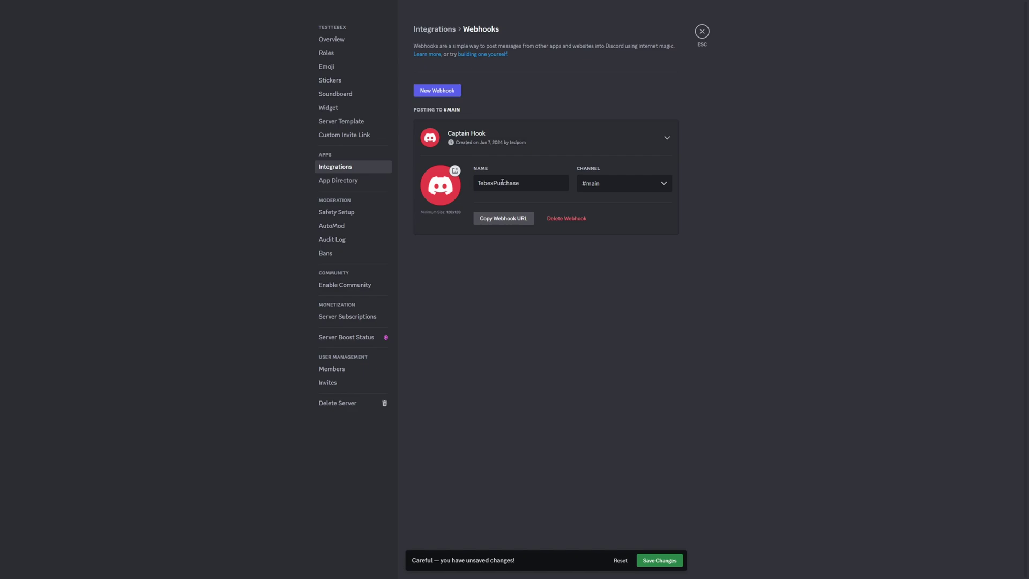
click(611, 188)
click(654, 560)
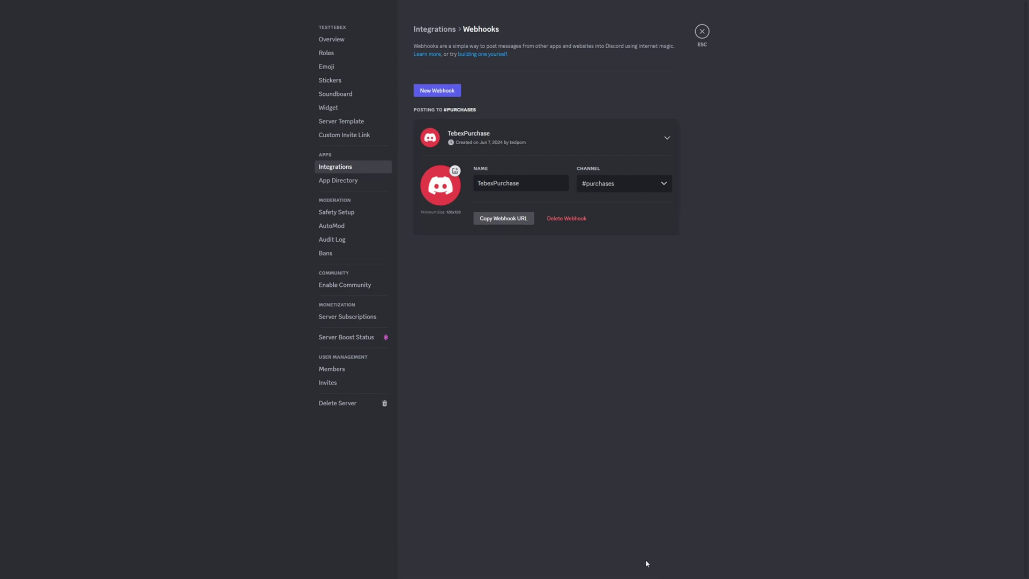
click(490, 219)
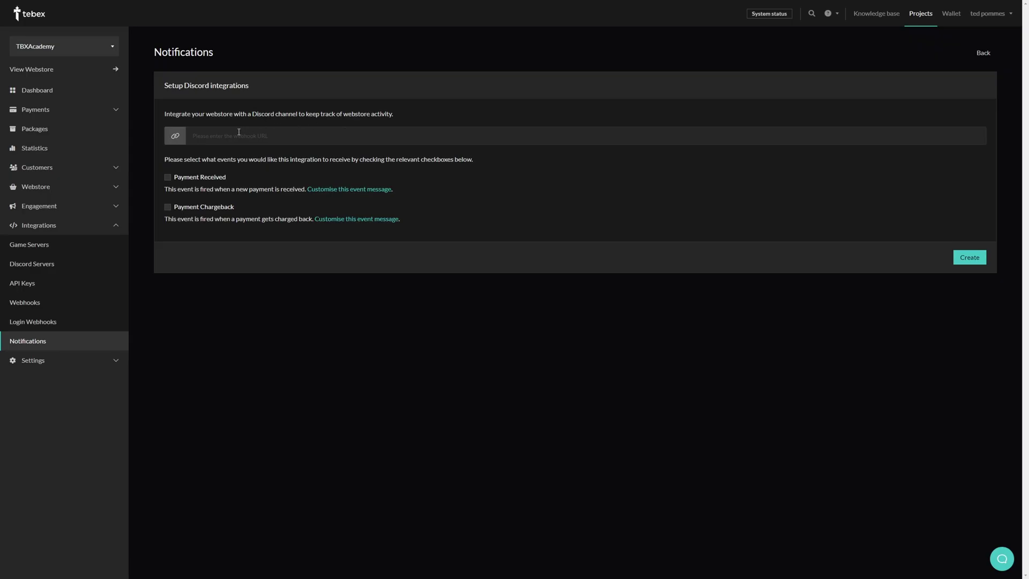
Paste the webhook URL, enable Payment Received, review its message, and create the notification
click(235, 135)
key(ctrl+v)
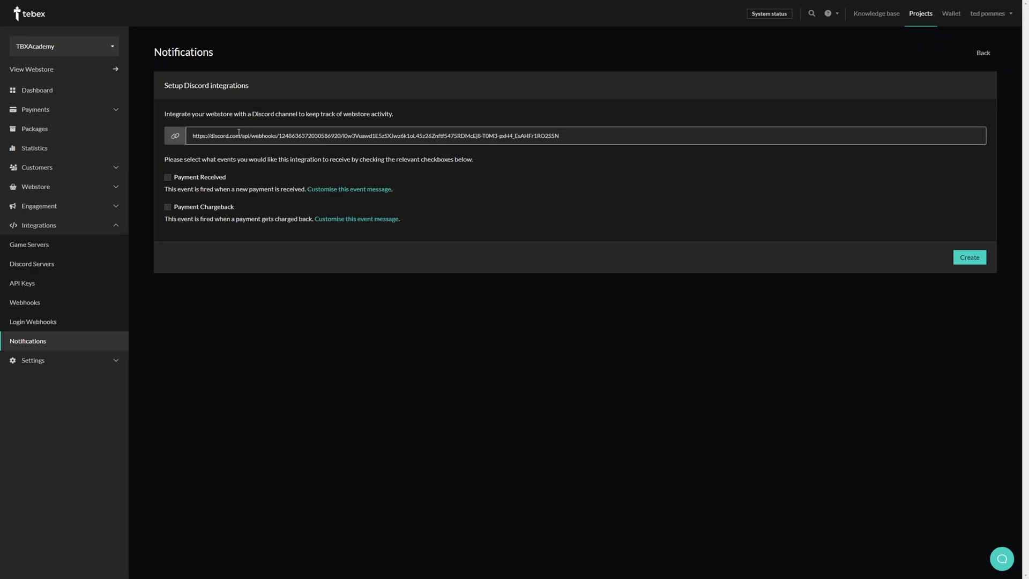
click(167, 177)
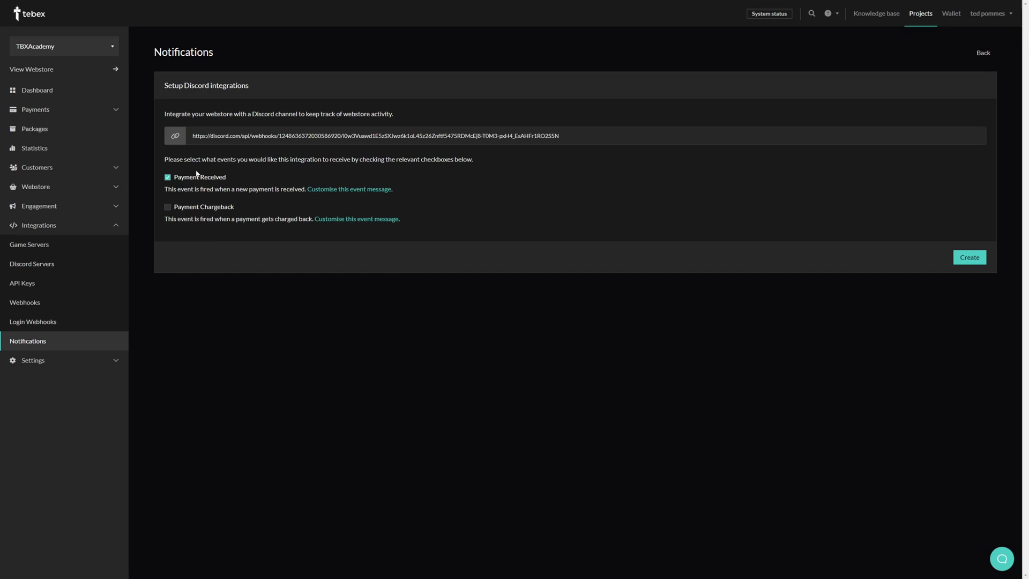
click(354, 189)
click(348, 189)
click(329, 187)
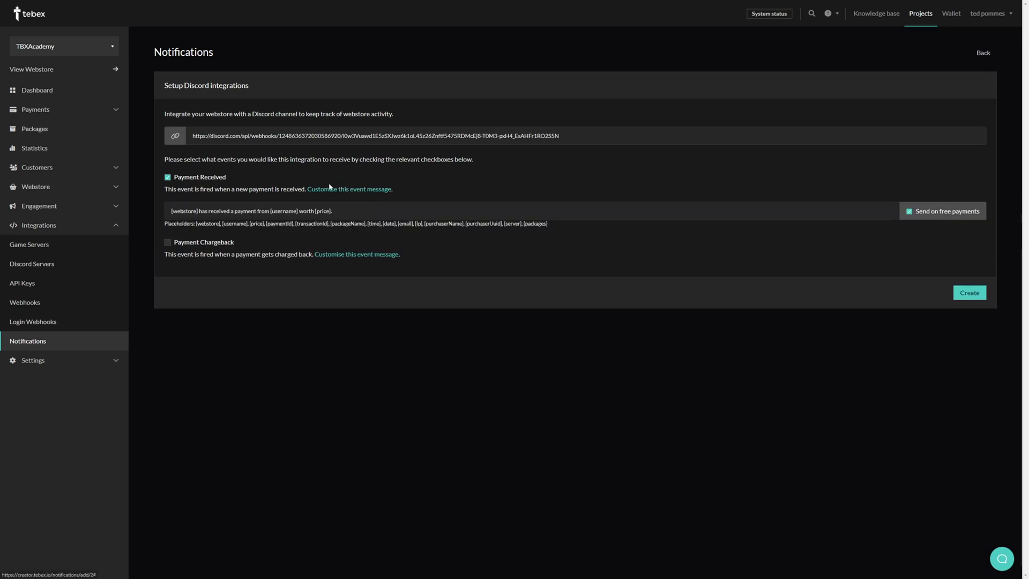
drag(547, 223, 202, 224)
click(237, 228)
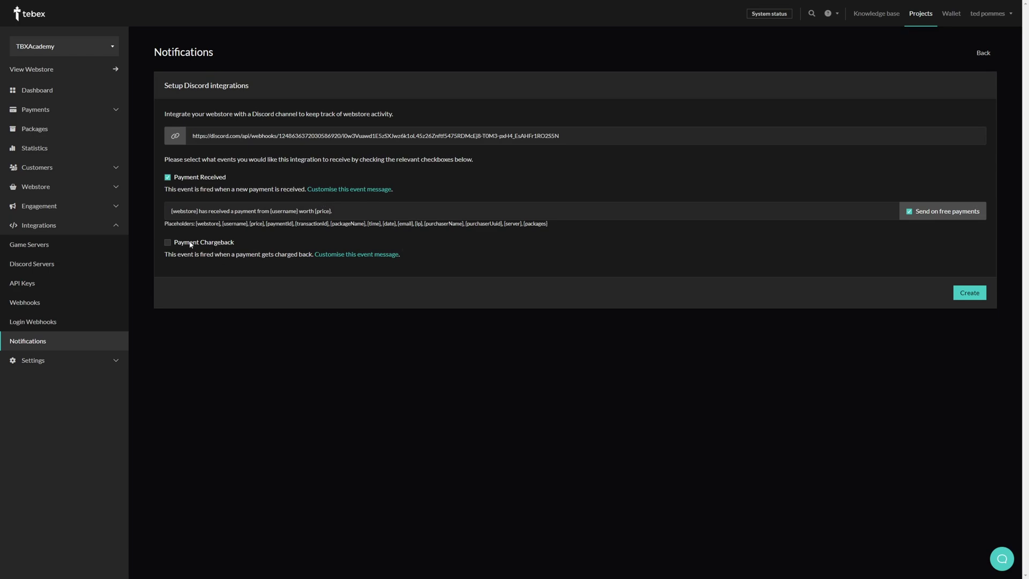
click(968, 293)
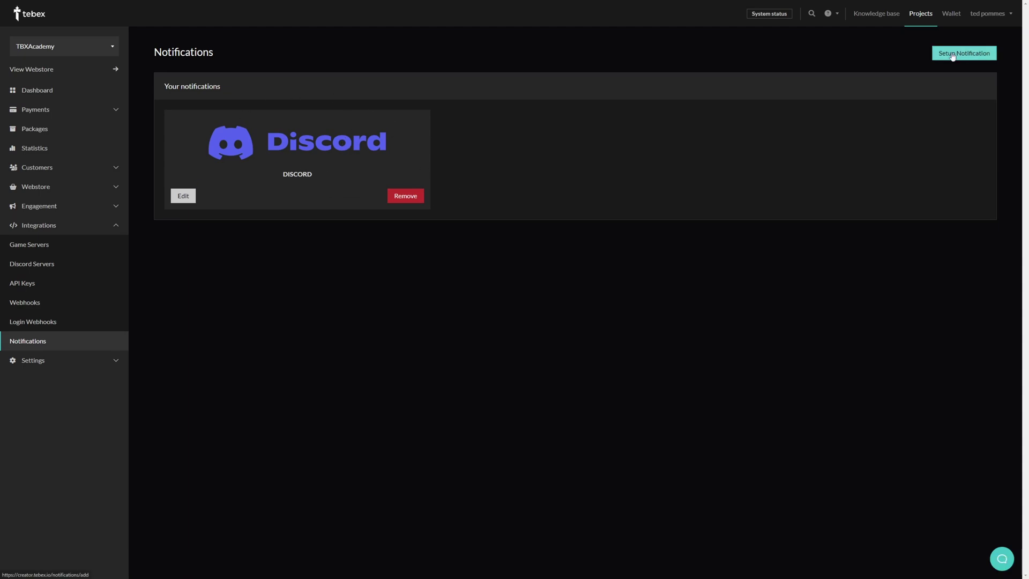
Begin a second Discord notification and reach its setup form
click(953, 55)
click(556, 147)
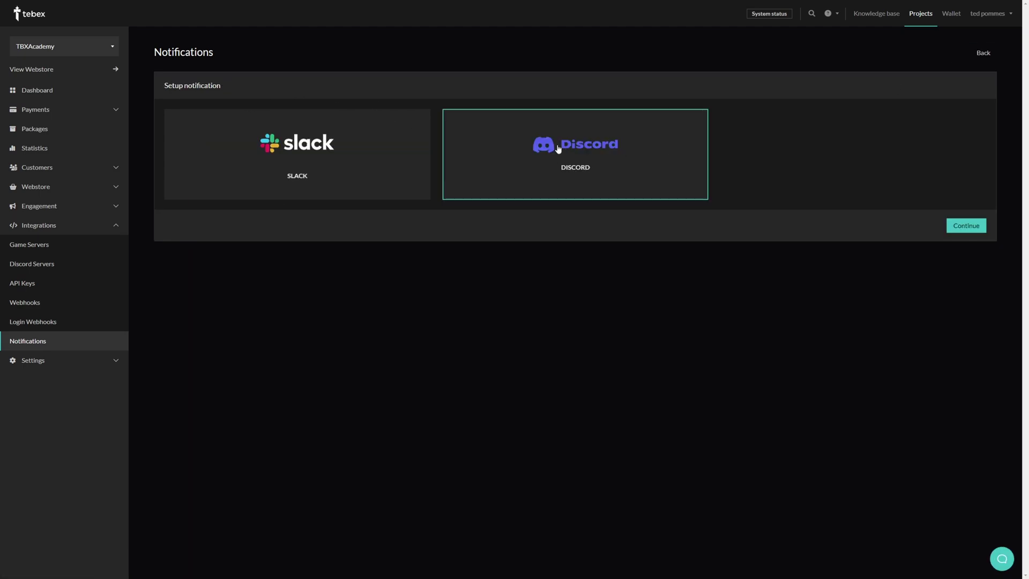
click(967, 224)
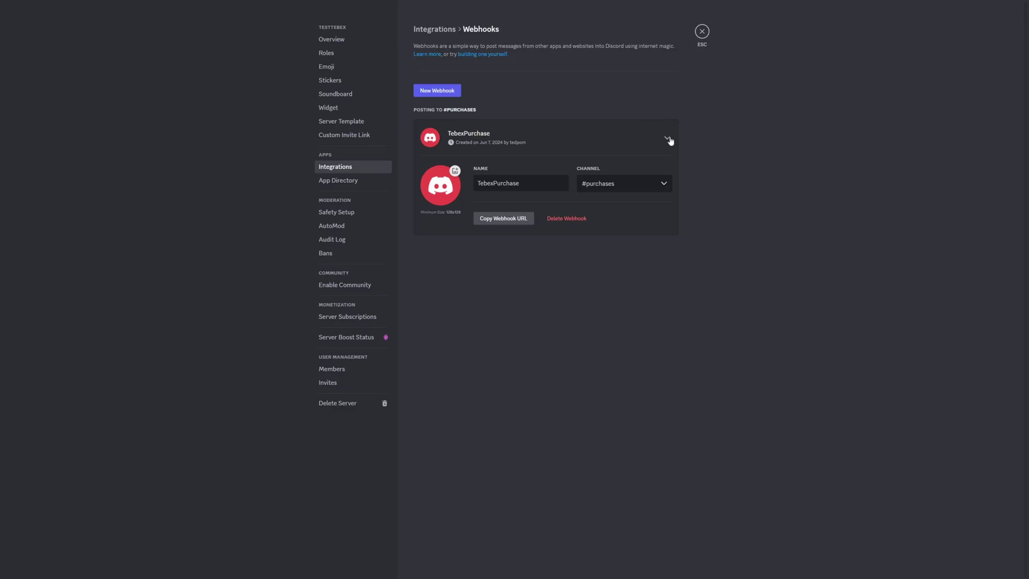
Add a second webhook named TebexChargeback posting to #chargeback, save it, and copy its URL
click(667, 138)
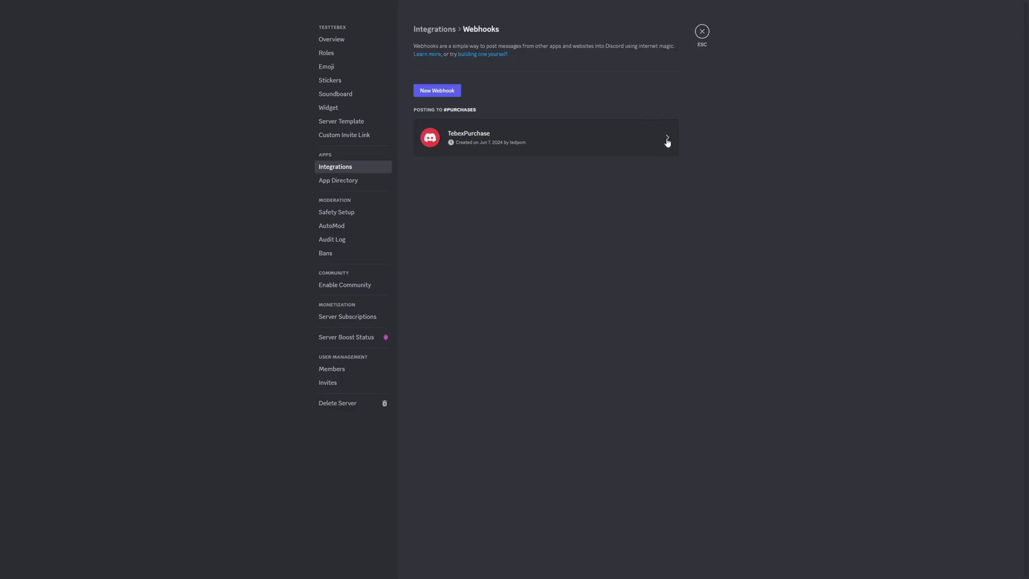
click(428, 92)
drag(507, 183, 444, 186)
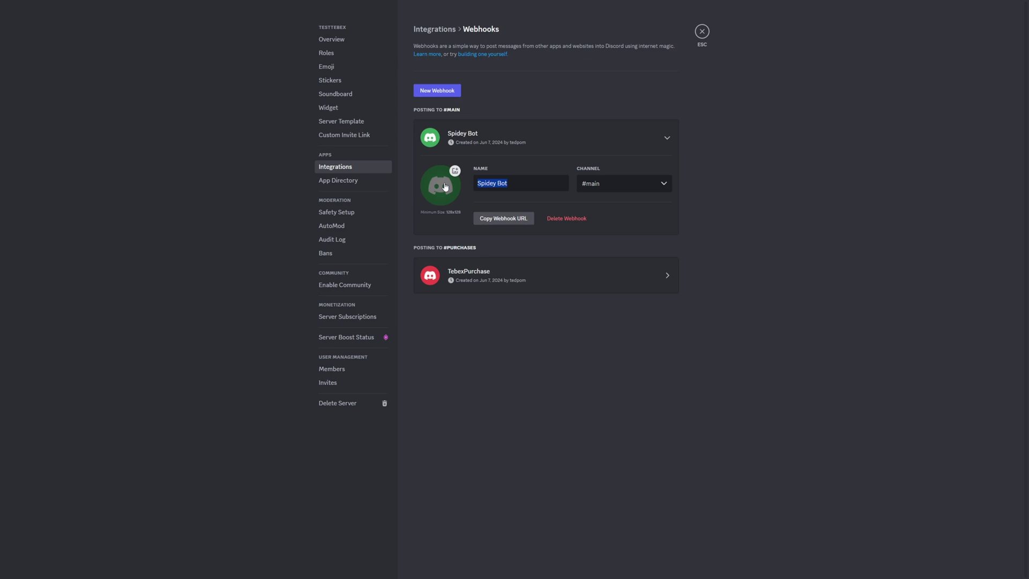
key(ctrl+v)
click(616, 188)
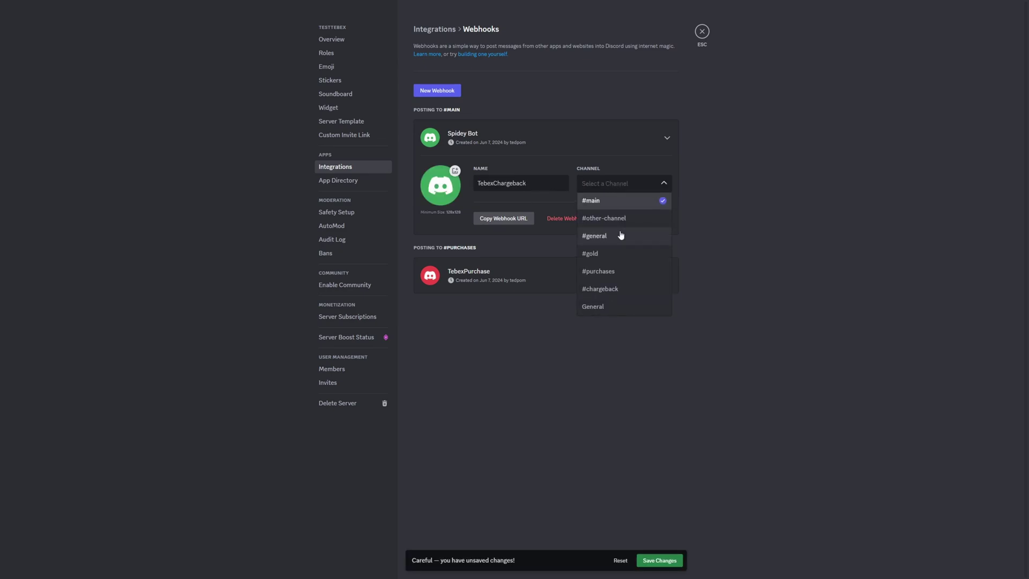
click(592, 291)
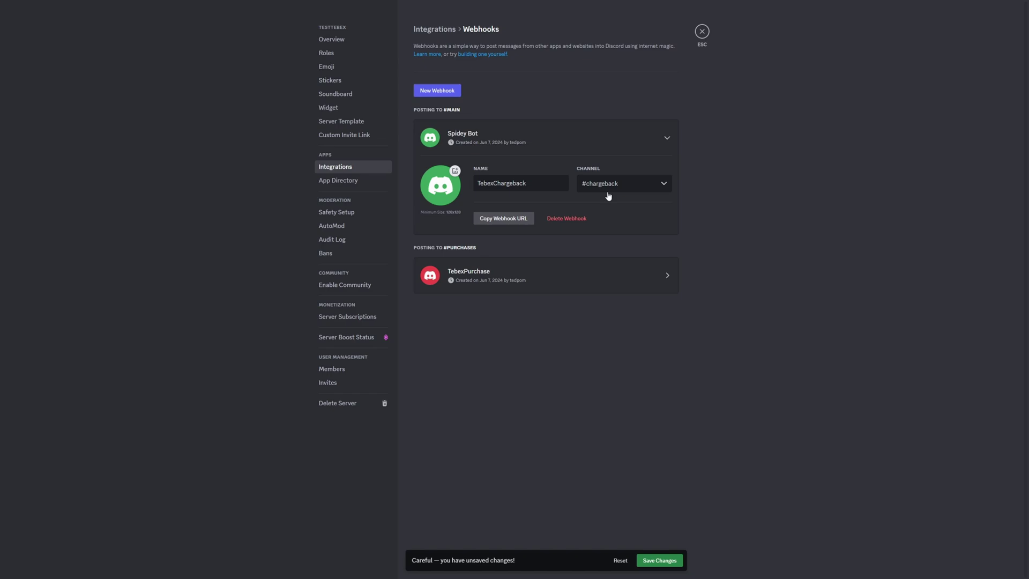
click(646, 559)
click(492, 219)
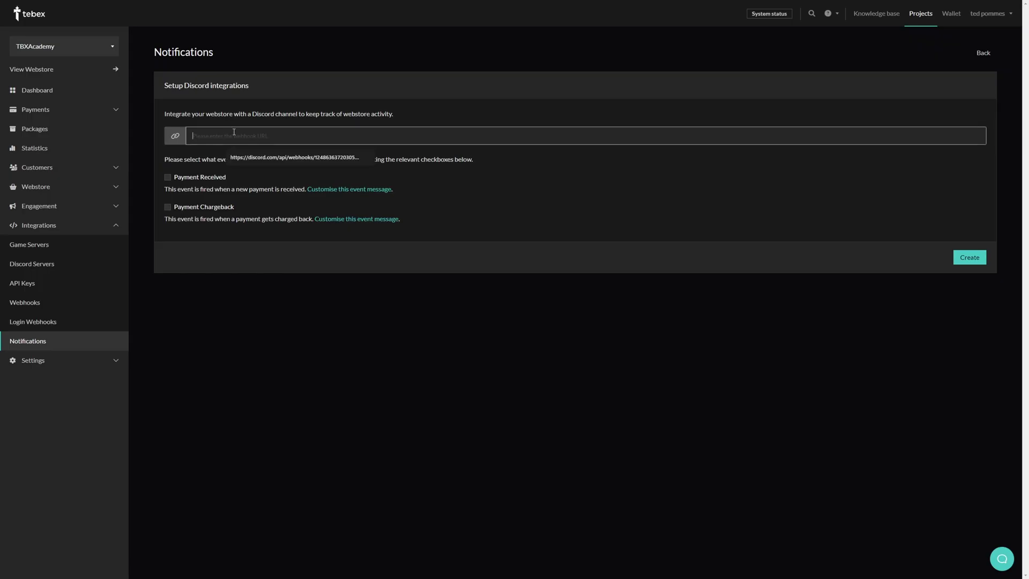
Paste the chargeback webhook URL, enable Payment Chargeback, and show its message text
key(ctrl+v)
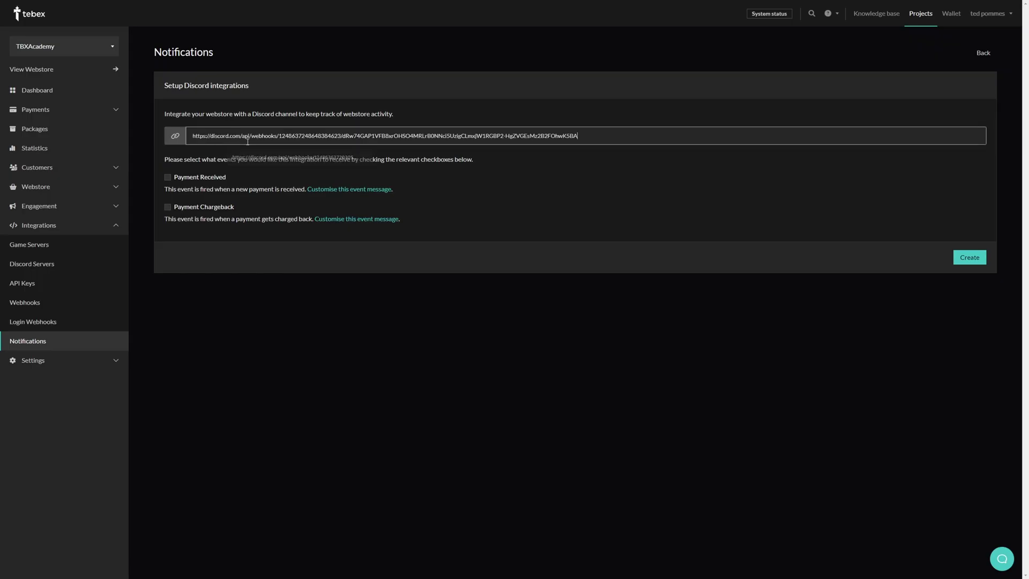
click(168, 207)
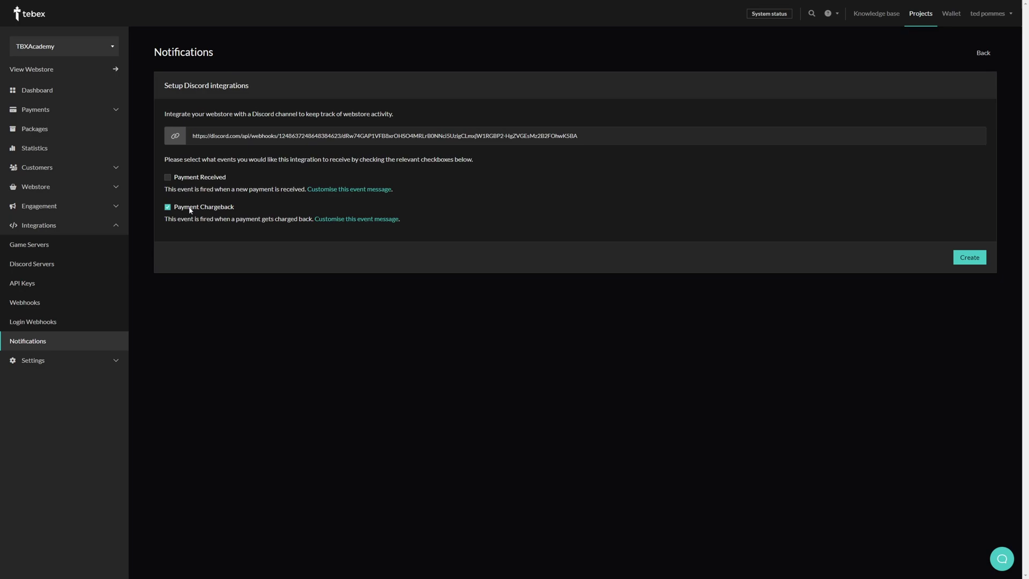
click(334, 219)
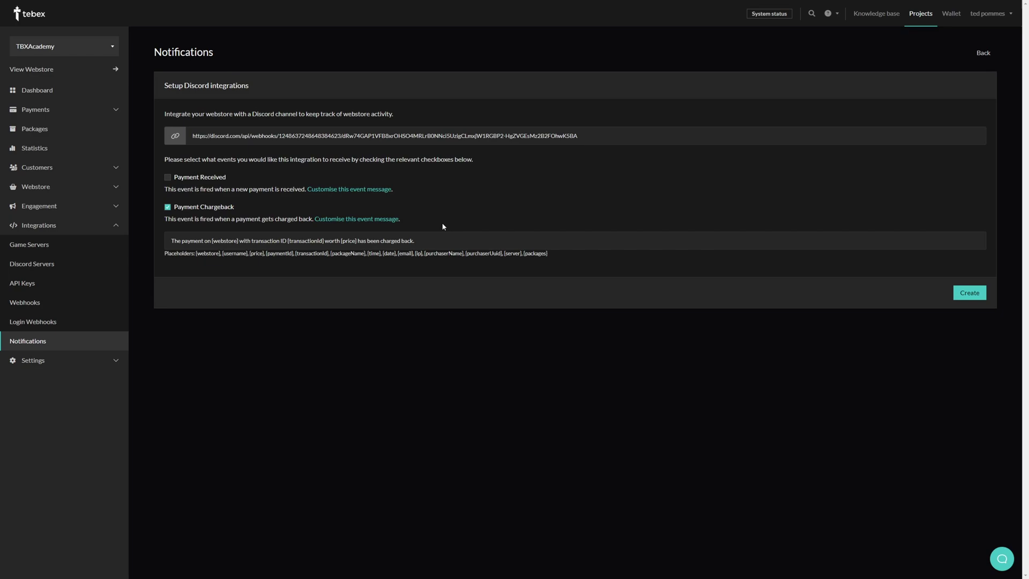
Save the chargeback notification, then check out the free VIP Package as a webstore test order
click(968, 292)
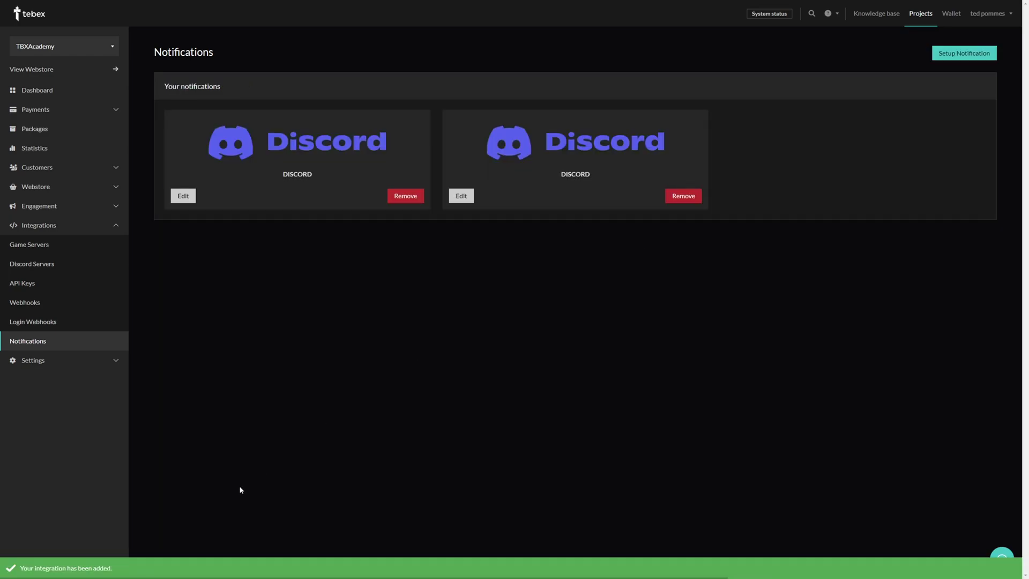
click(23, 92)
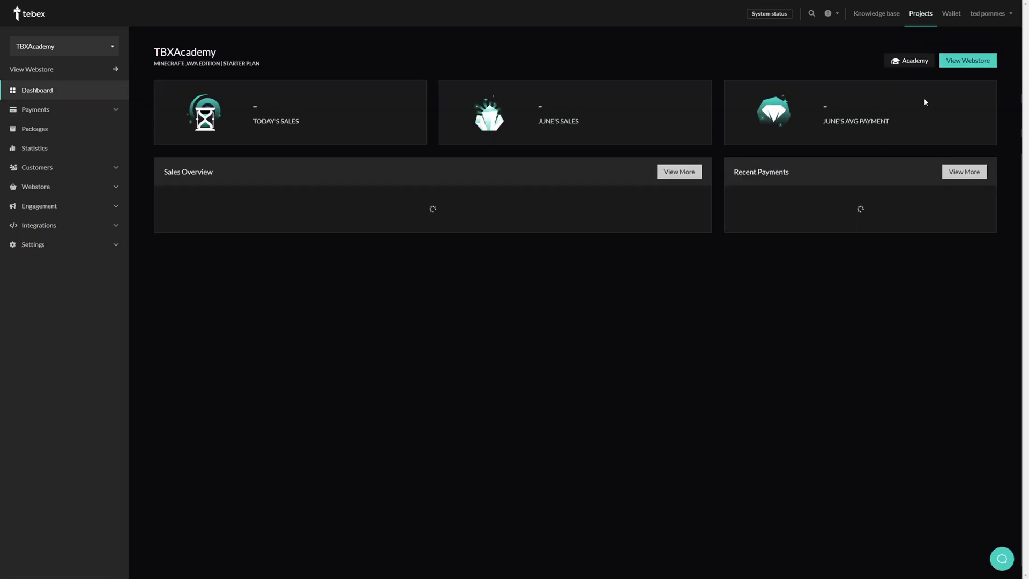
click(958, 62)
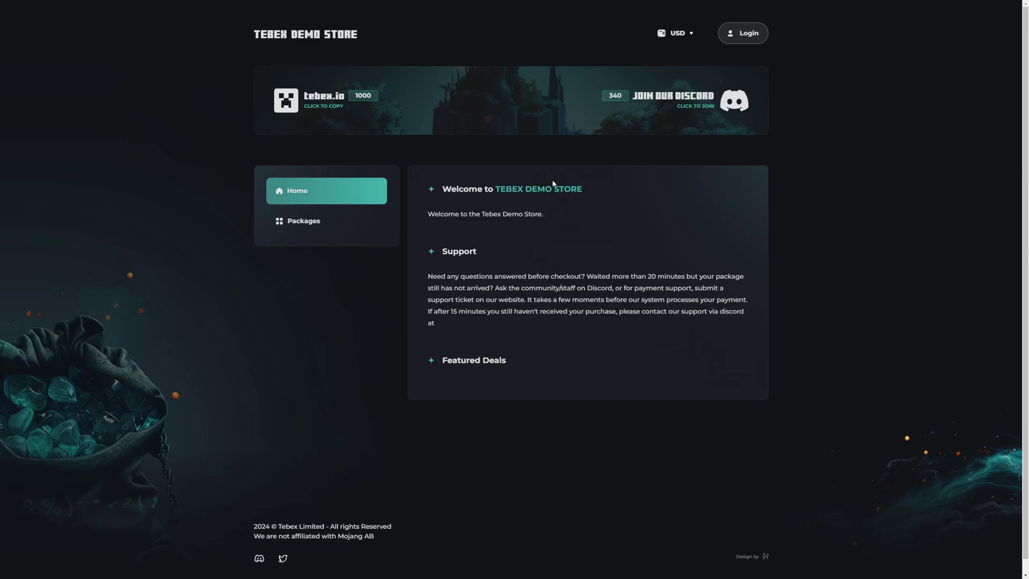
click(304, 220)
click(620, 311)
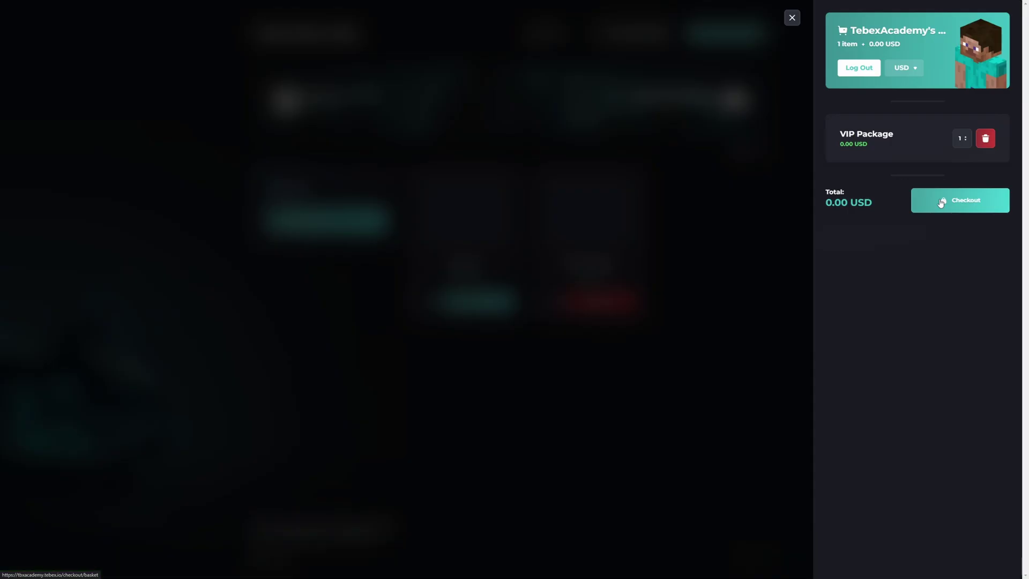
click(941, 201)
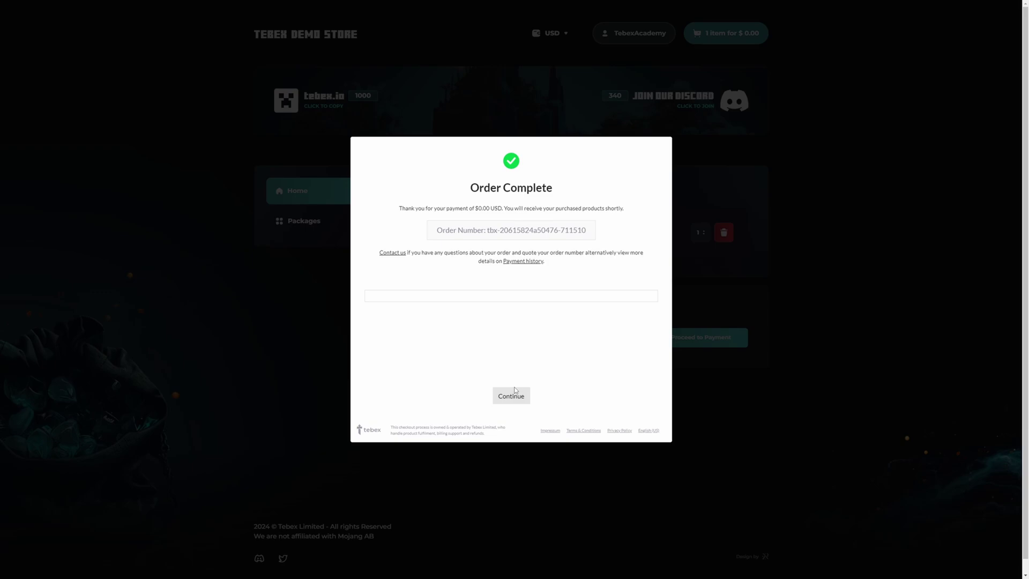
click(515, 395)
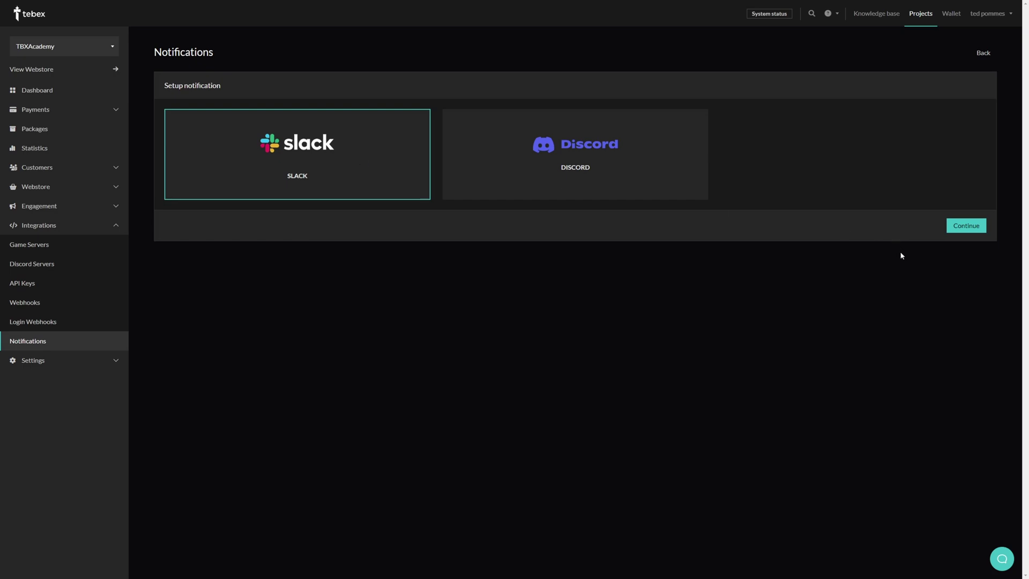
Choose Slack for the new notification and continue to its webhook form
click(965, 225)
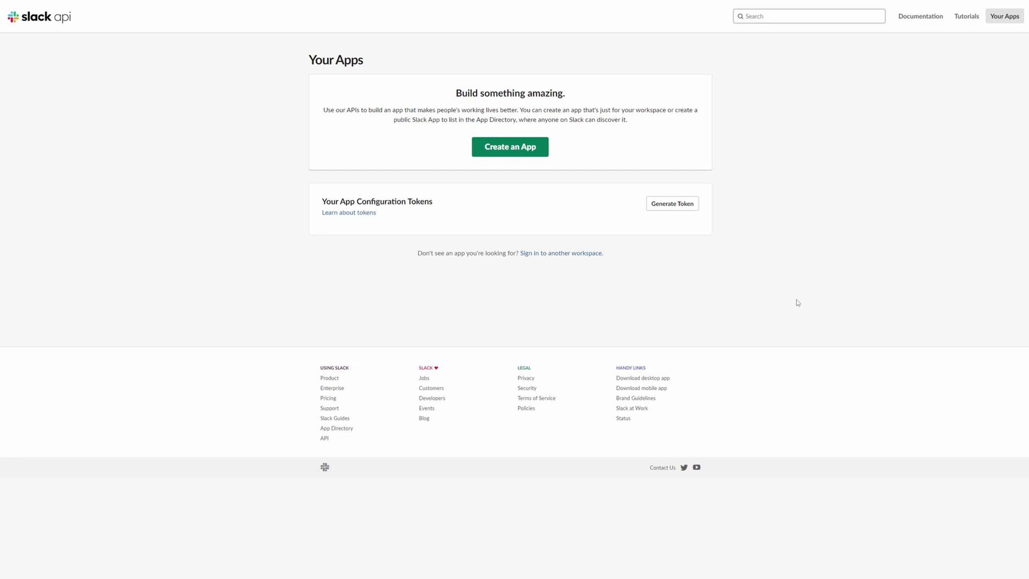
Create a Slack app from scratch named TebexNotifications in the Tebex Academy workspace
click(513, 152)
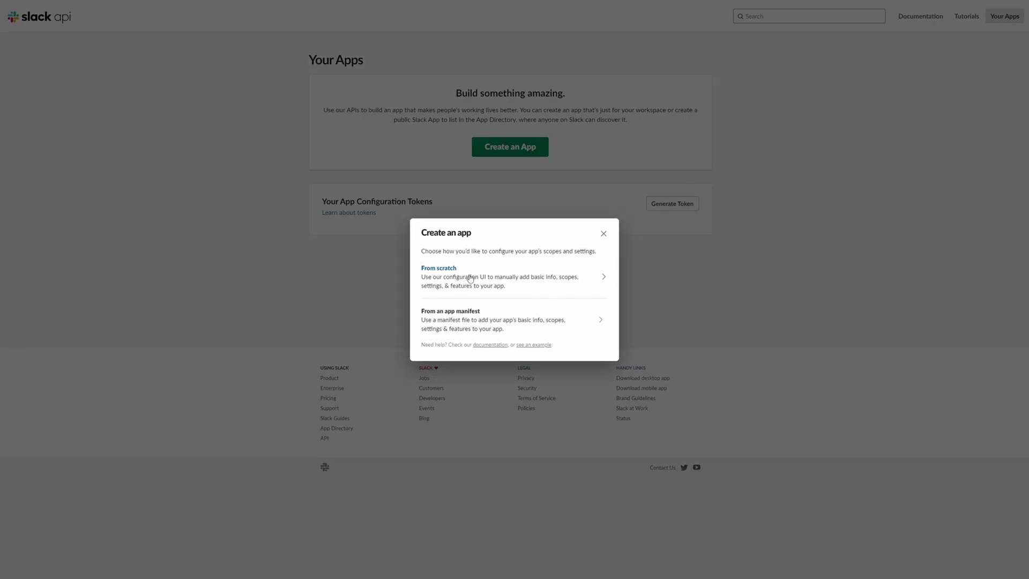
click(469, 278)
click(472, 236)
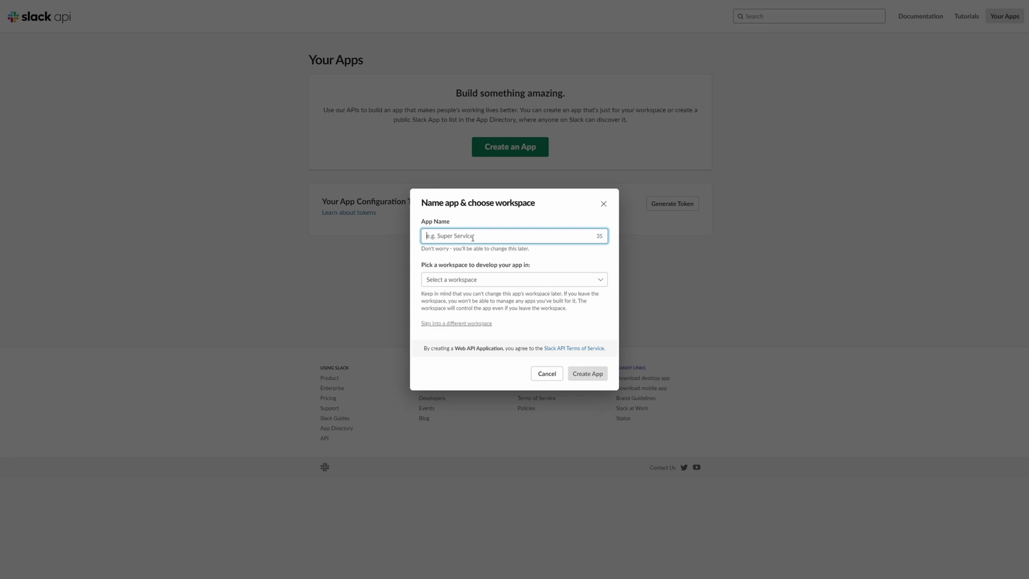
text(TebexNotifications)
click(450, 279)
click(450, 287)
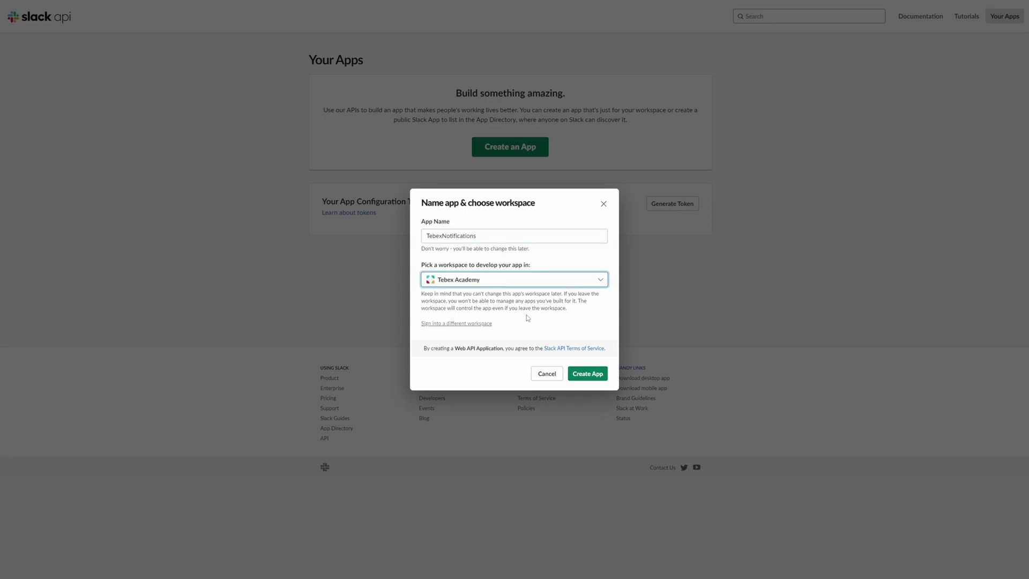
click(586, 374)
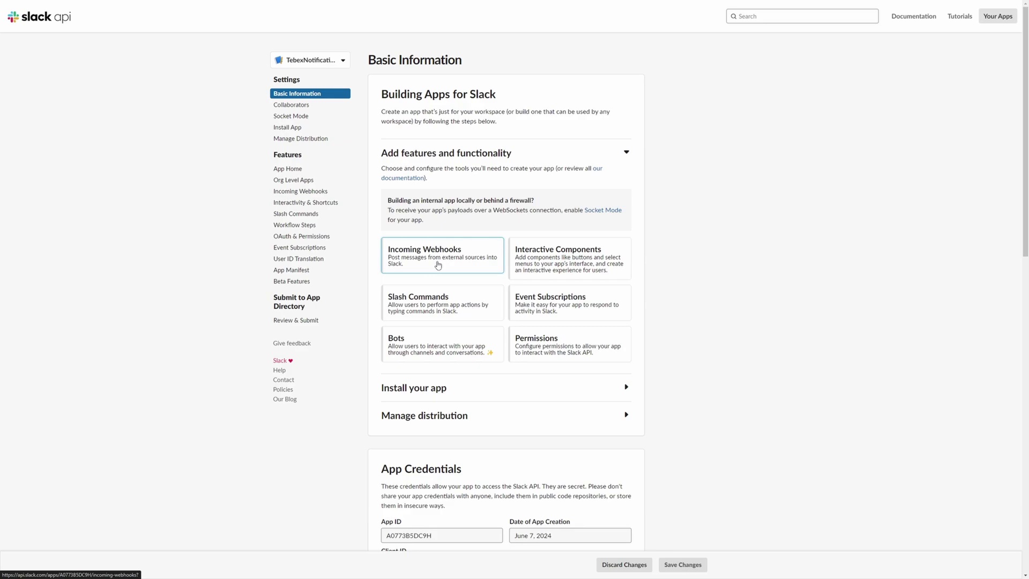
Activate incoming webhooks for TebexNotifications and authorise a new webhook for #general
click(438, 264)
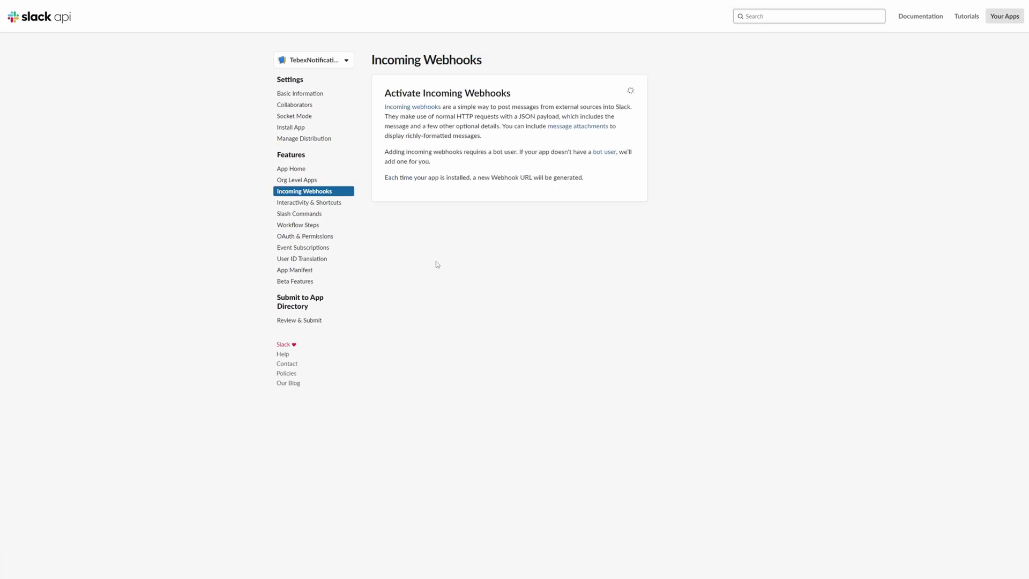
click(618, 94)
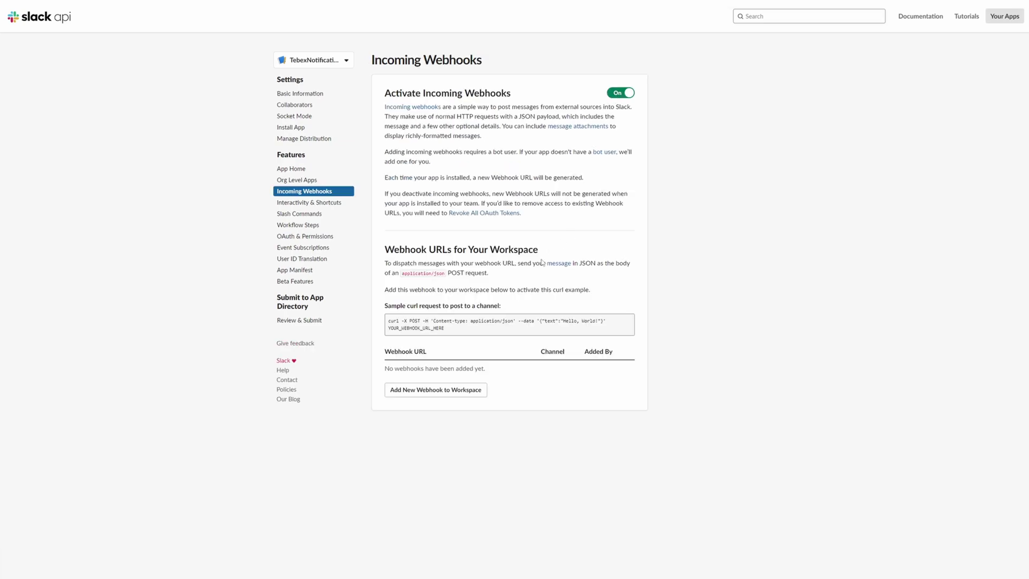
click(447, 396)
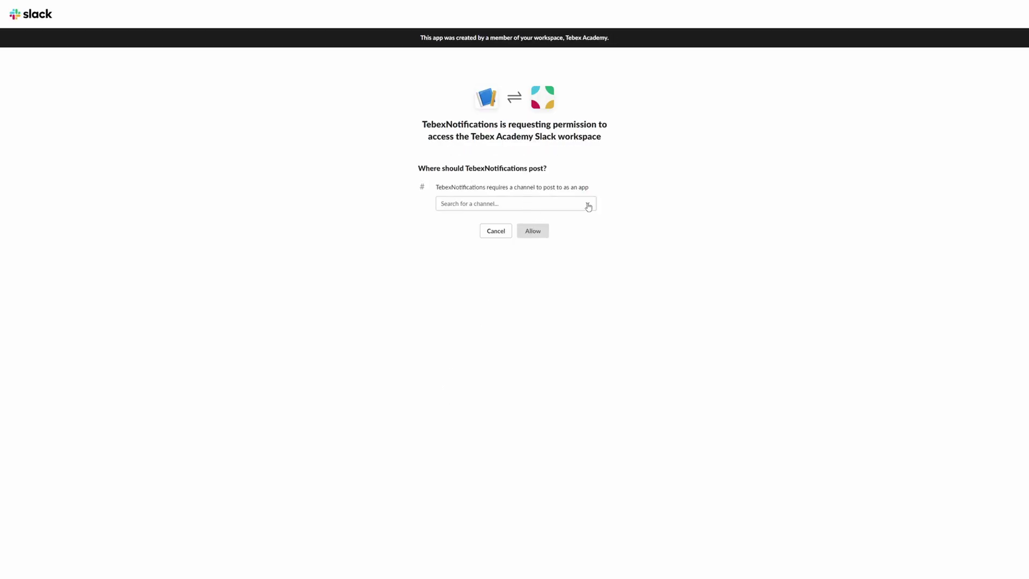
click(589, 203)
click(492, 235)
click(531, 232)
Copy the Slack webhook URL, enable Payment Received and Payment Chargeback, then check the app conversation
click(518, 374)
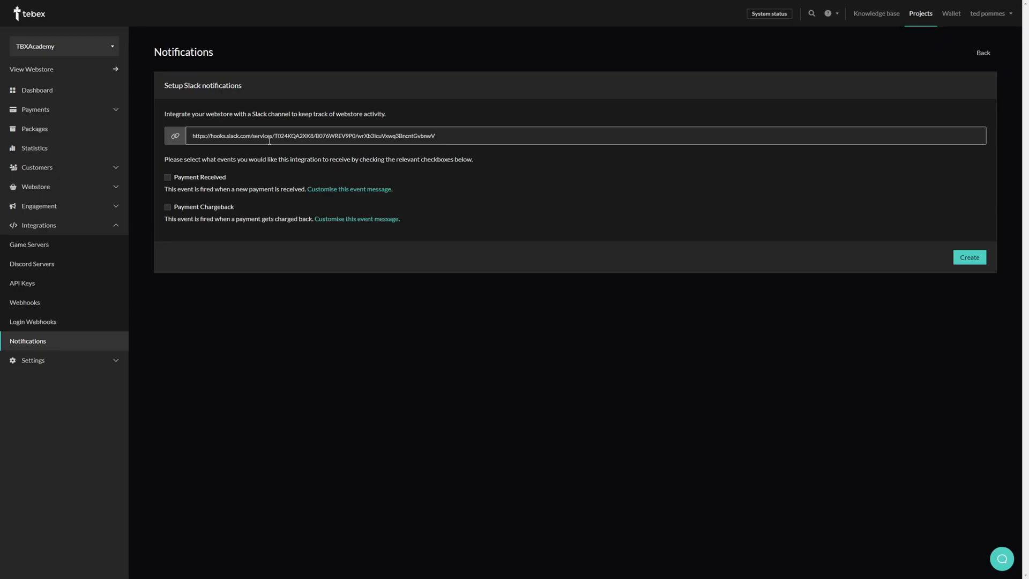
click(178, 177)
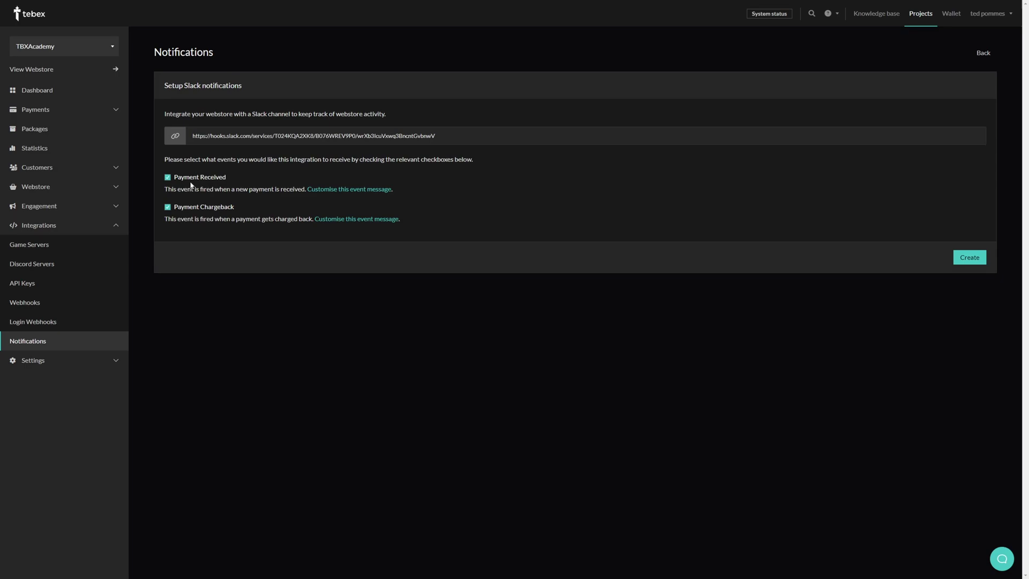
click(199, 208)
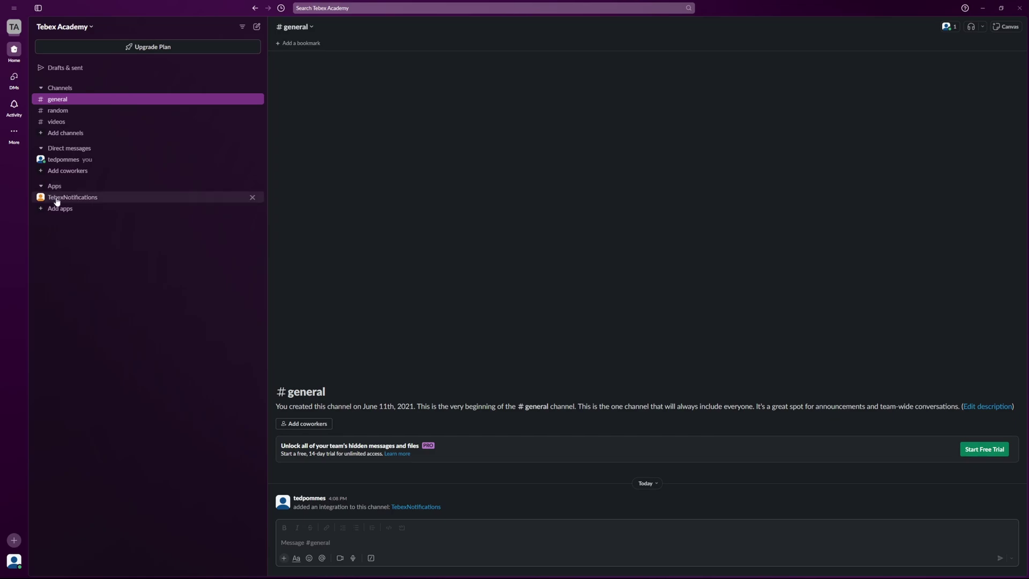
click(56, 202)
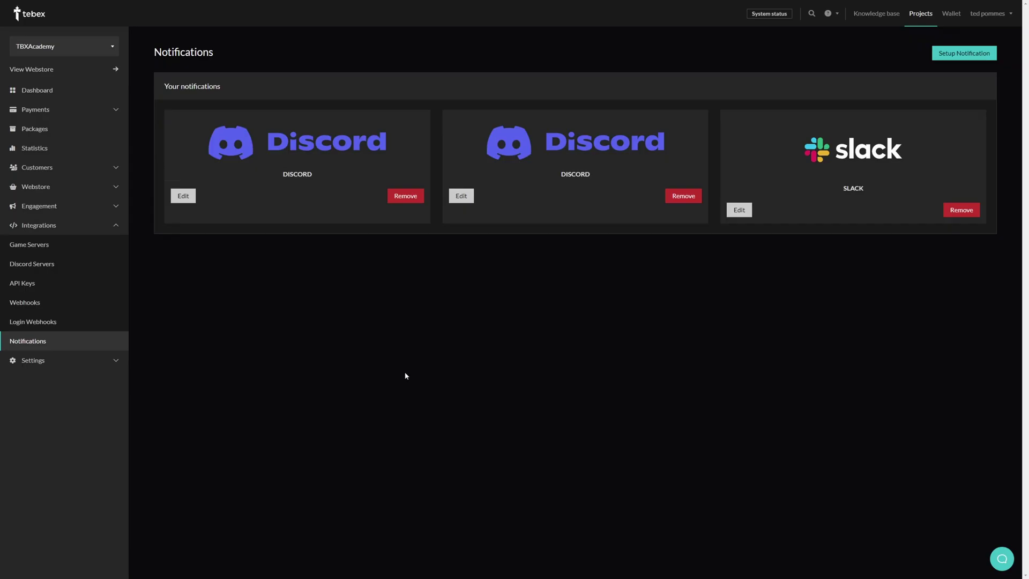
Order the free VIP Package through the webstore's Packages page, checking out and completing payment
click(37, 90)
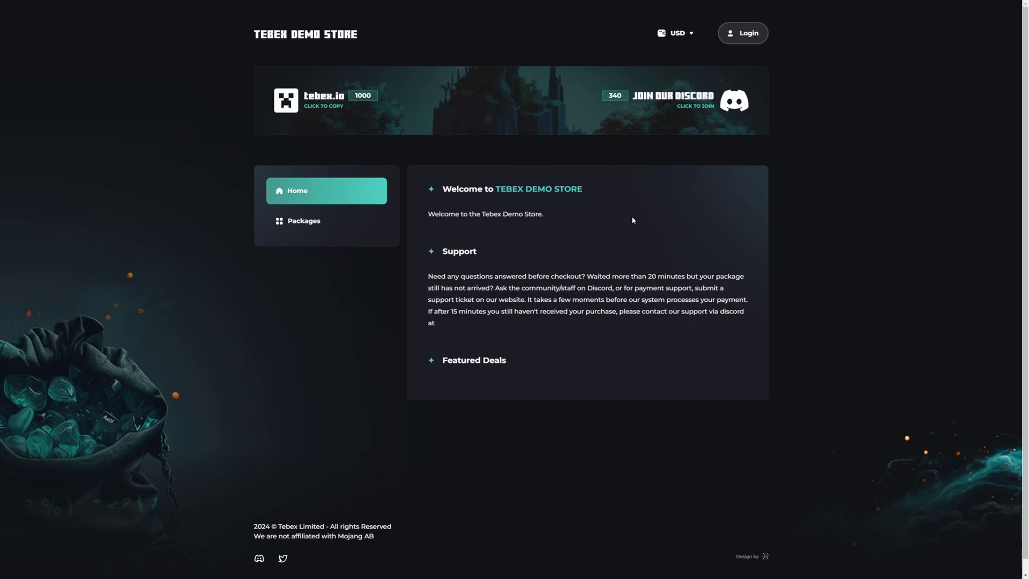
click(343, 239)
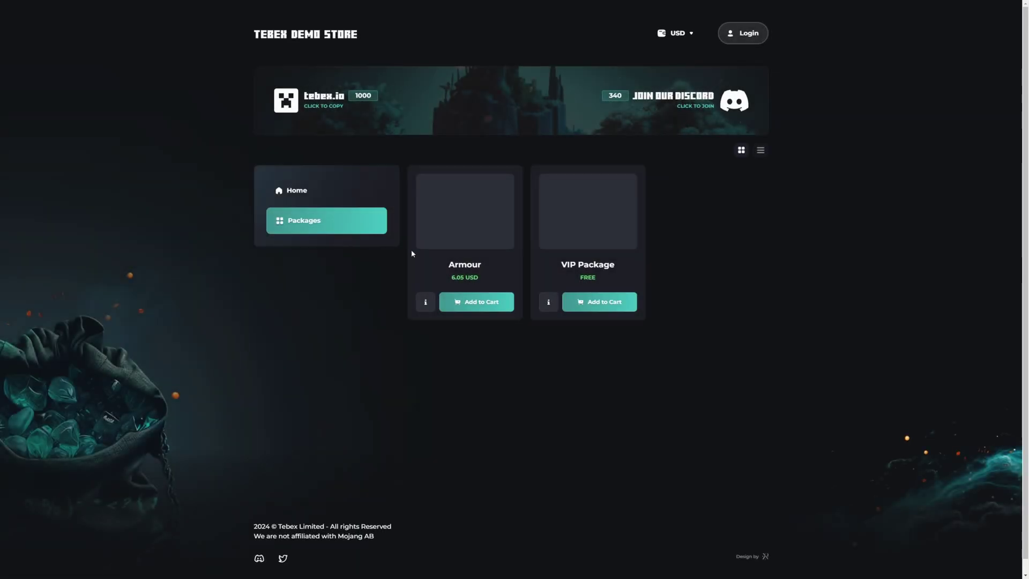
click(612, 307)
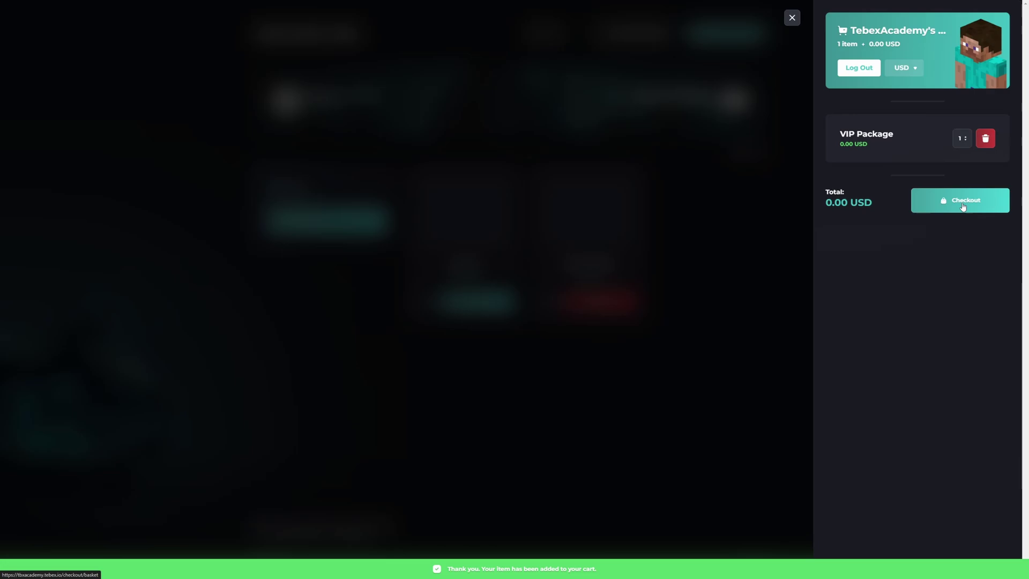
click(962, 203)
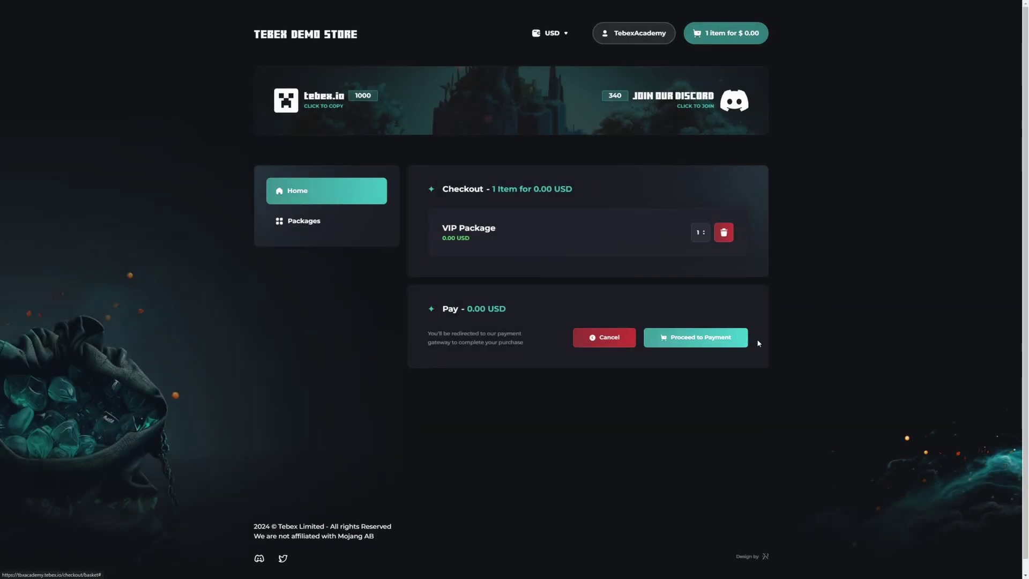
click(726, 336)
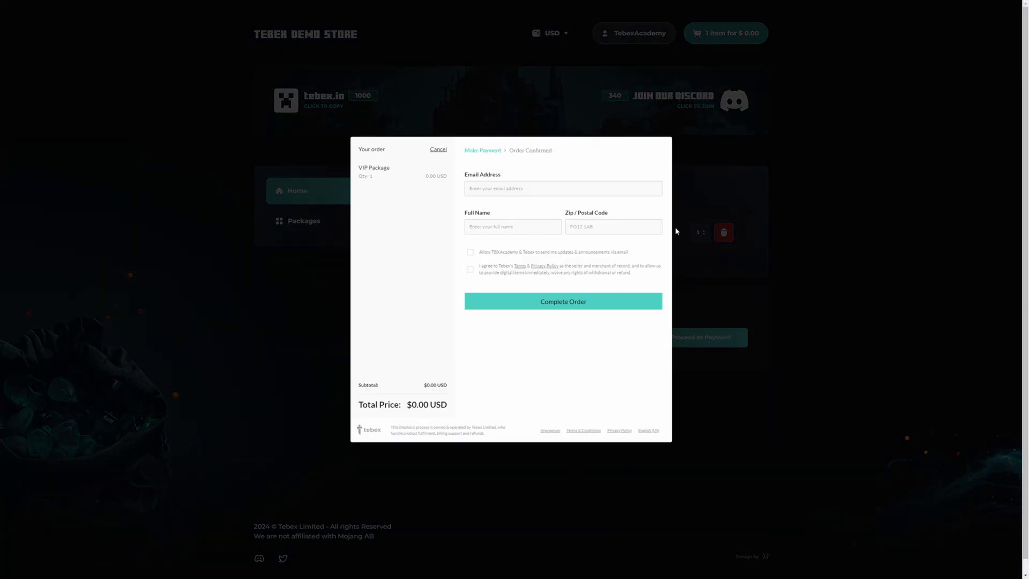
click(512, 312)
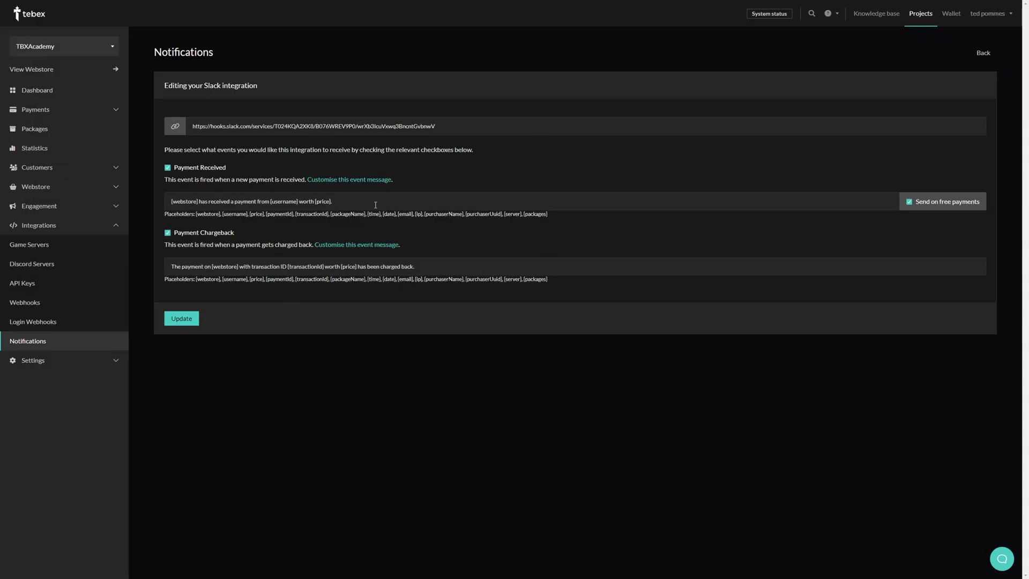
Toggle the Slack integration's Payment Chargeback event, then reopen its settings from the notifications list
click(167, 232)
click(83, 340)
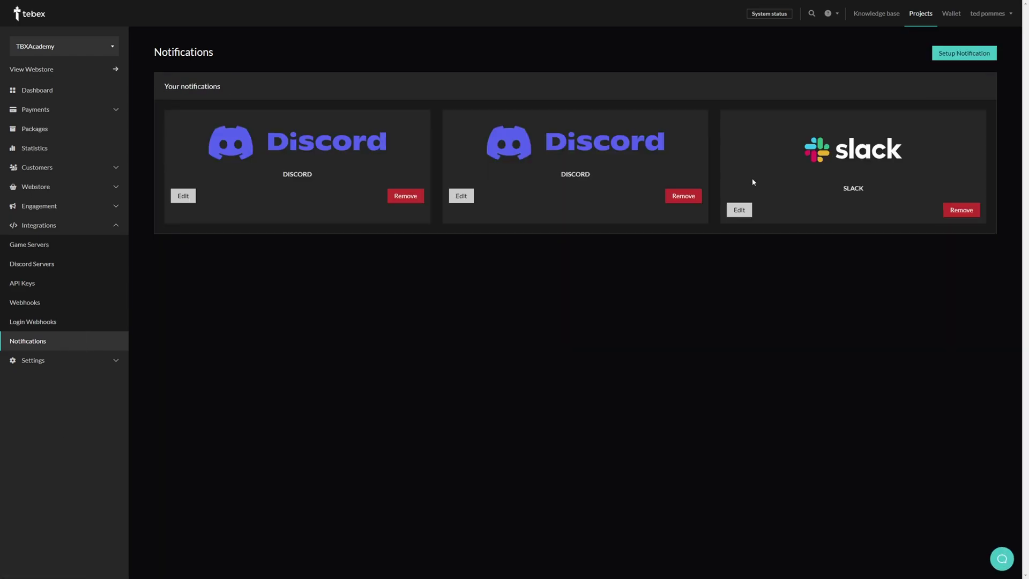
click(745, 209)
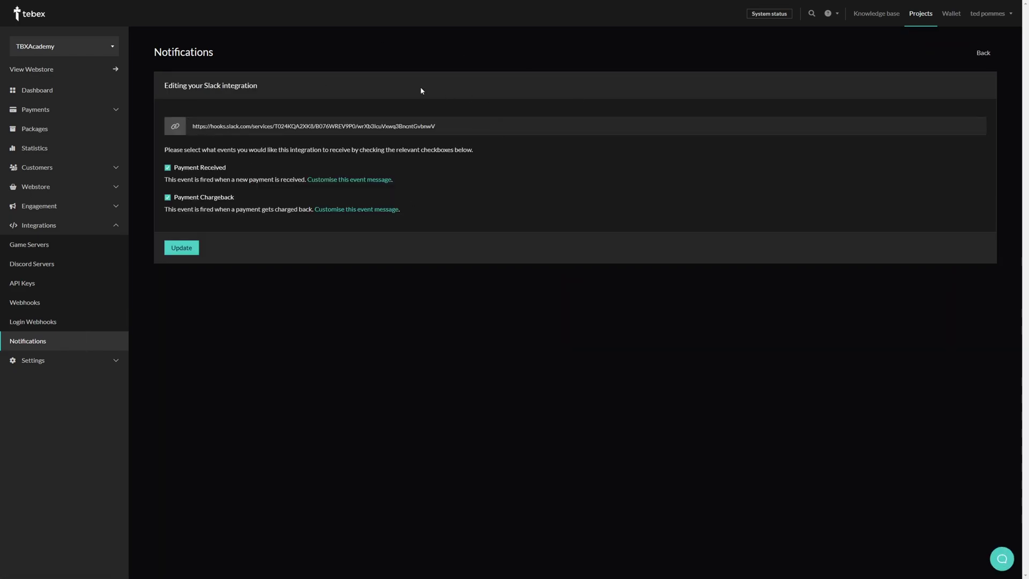